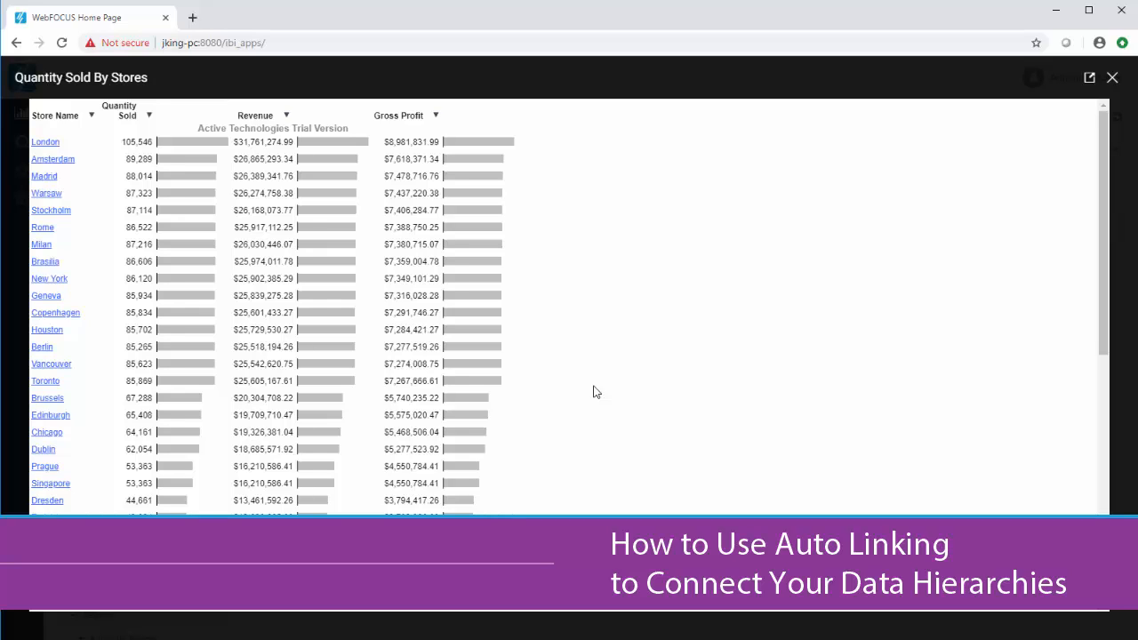
Follow Milan's second Sales by Product auto link in the Quantity Sold By Stores report.
click(42, 245)
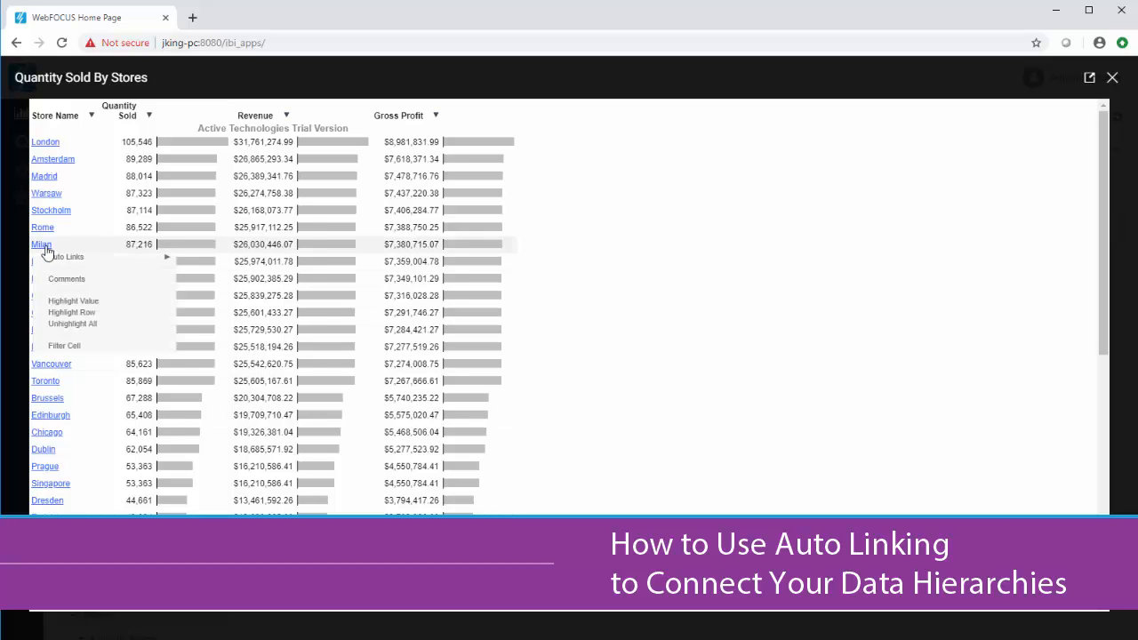
mouse_move(50, 258)
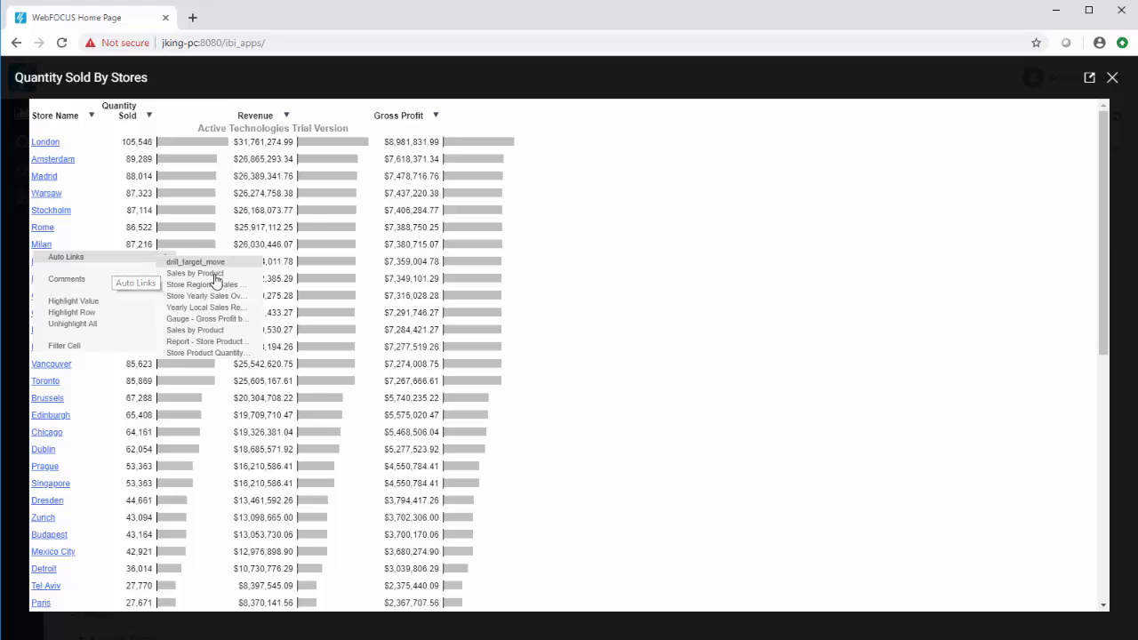
click(233, 331)
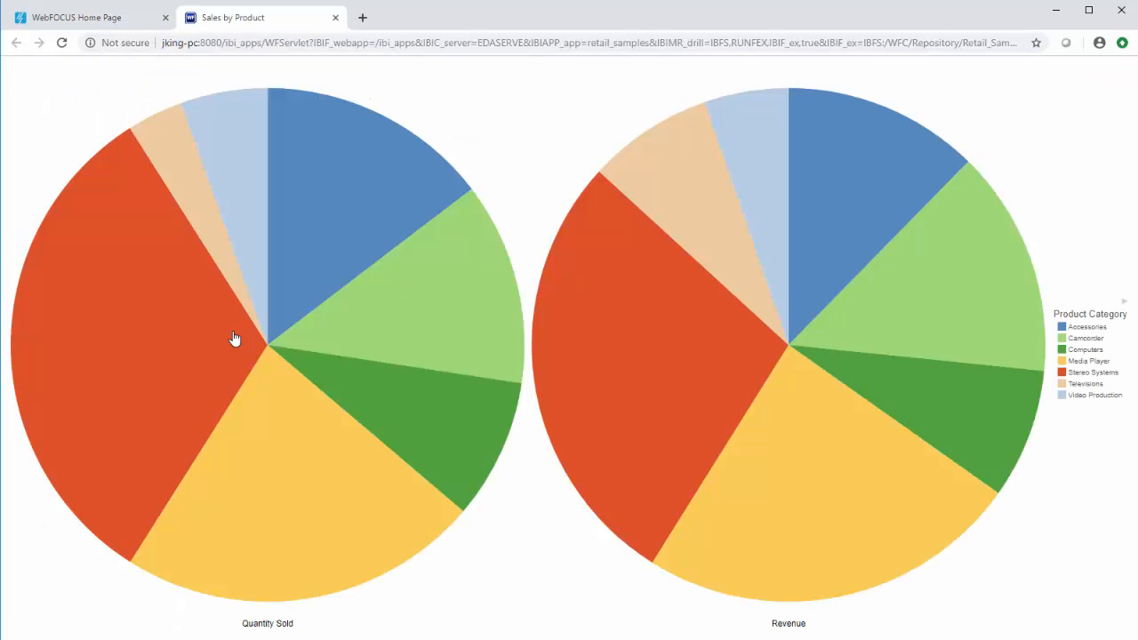
From the Computers slice of the Quantity Sold pie, follow the auto link Report - Store Product Metrics.
mouse_move(336, 378)
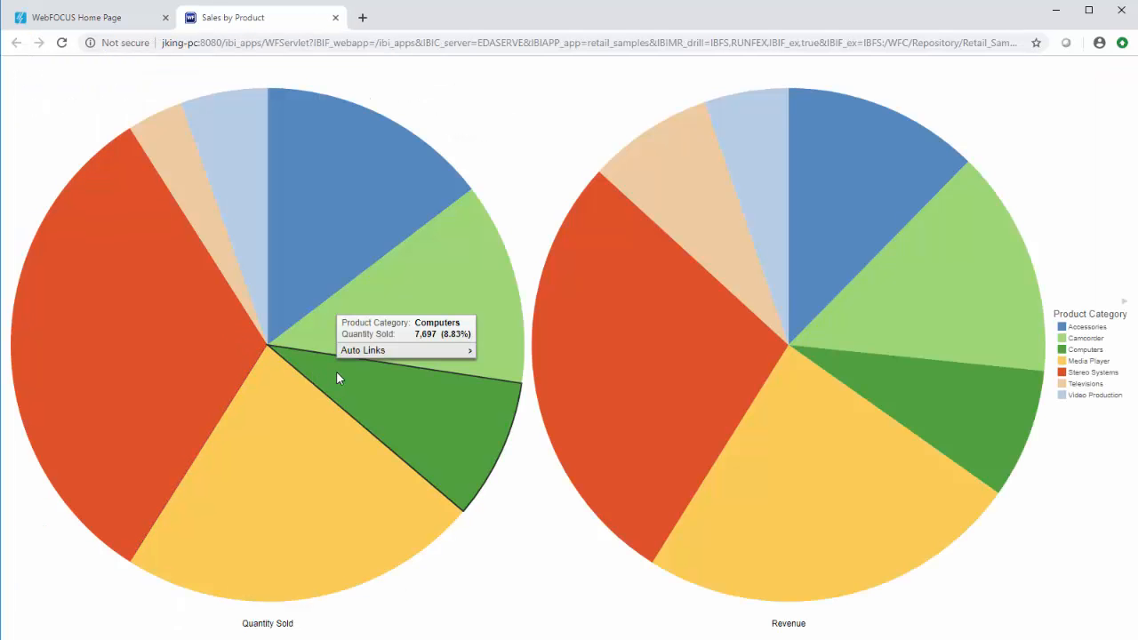
mouse_move(392, 355)
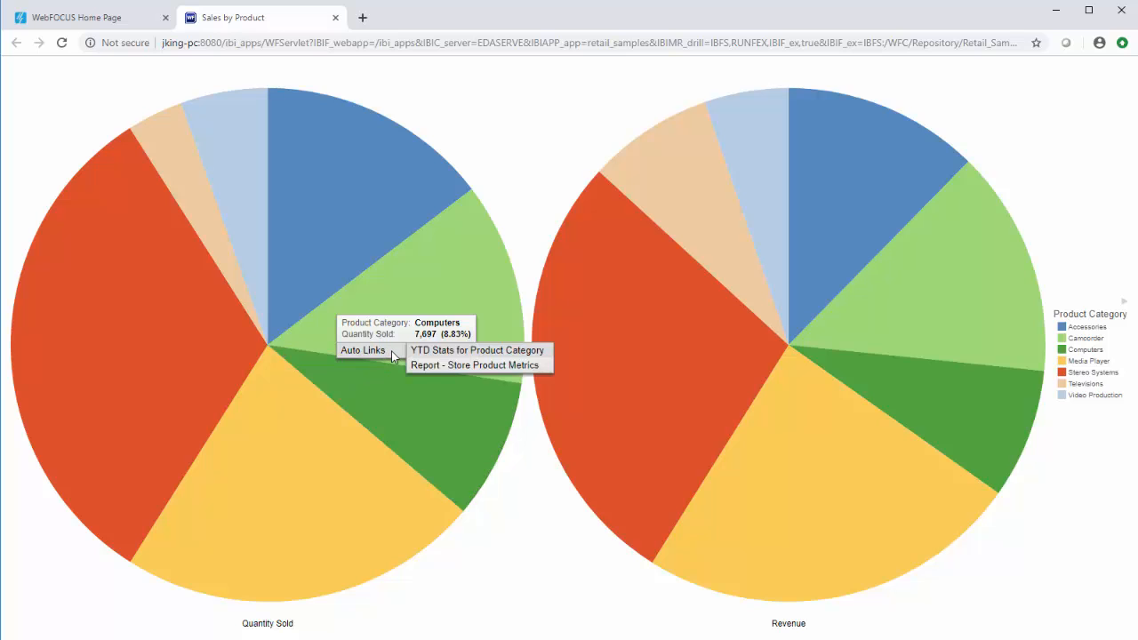
click(433, 365)
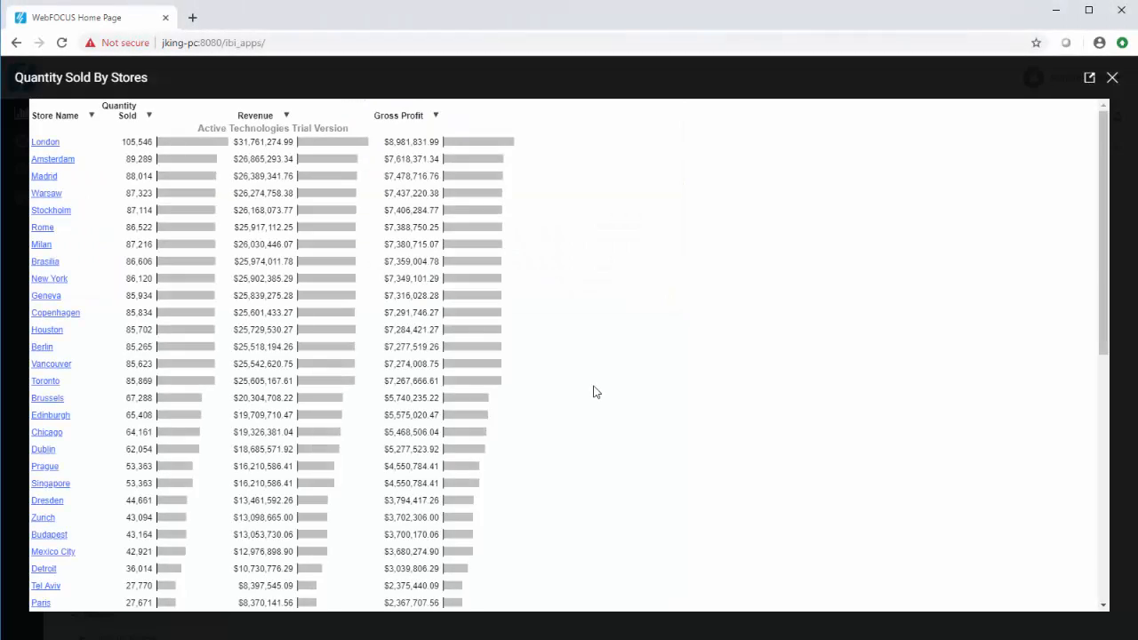
Back in the Quantity Sold By Stores report, follow the second Sales by Product auto link for Milan again.
click(42, 246)
mouse_move(53, 259)
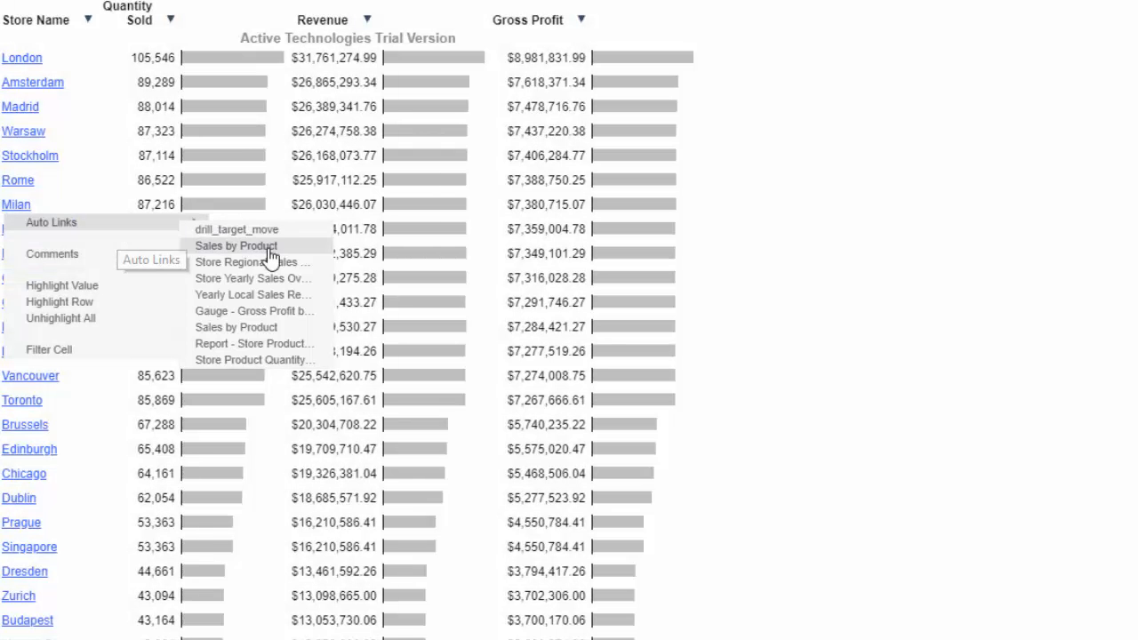
click(288, 330)
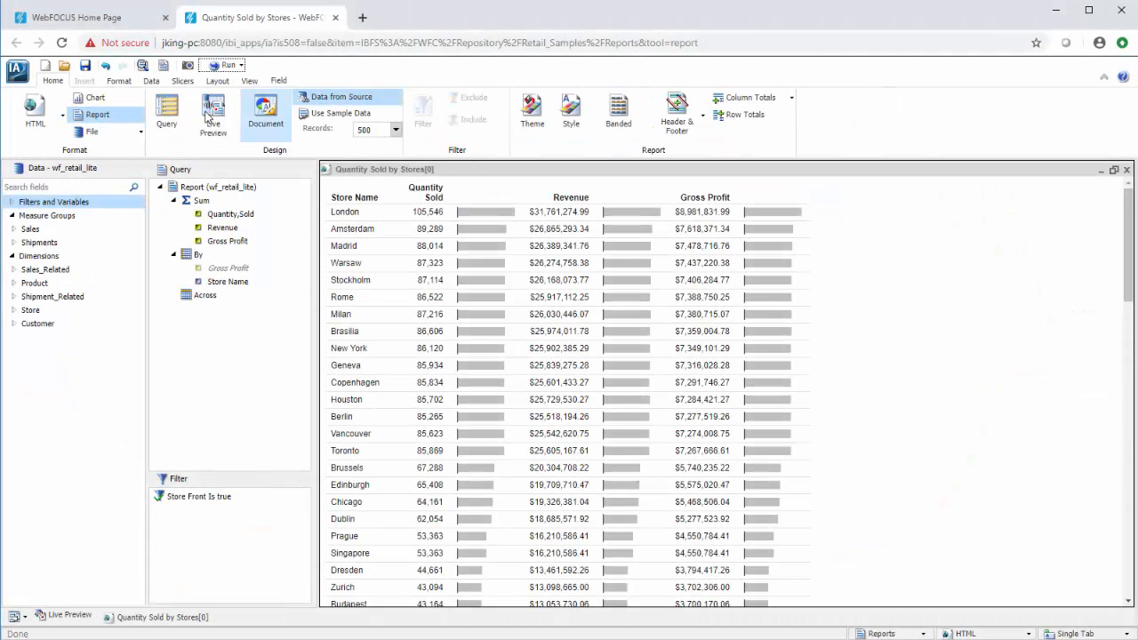
Enable auto linking for the Quantity Sold by Stores report in live preview and save the report.
click(207, 116)
click(120, 80)
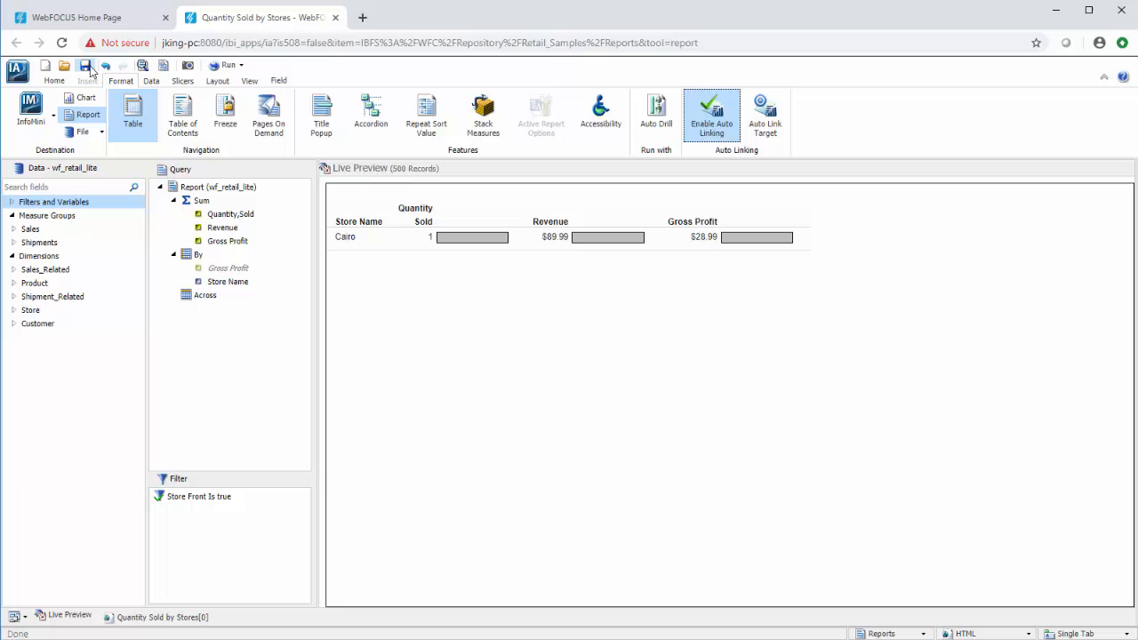
click(86, 67)
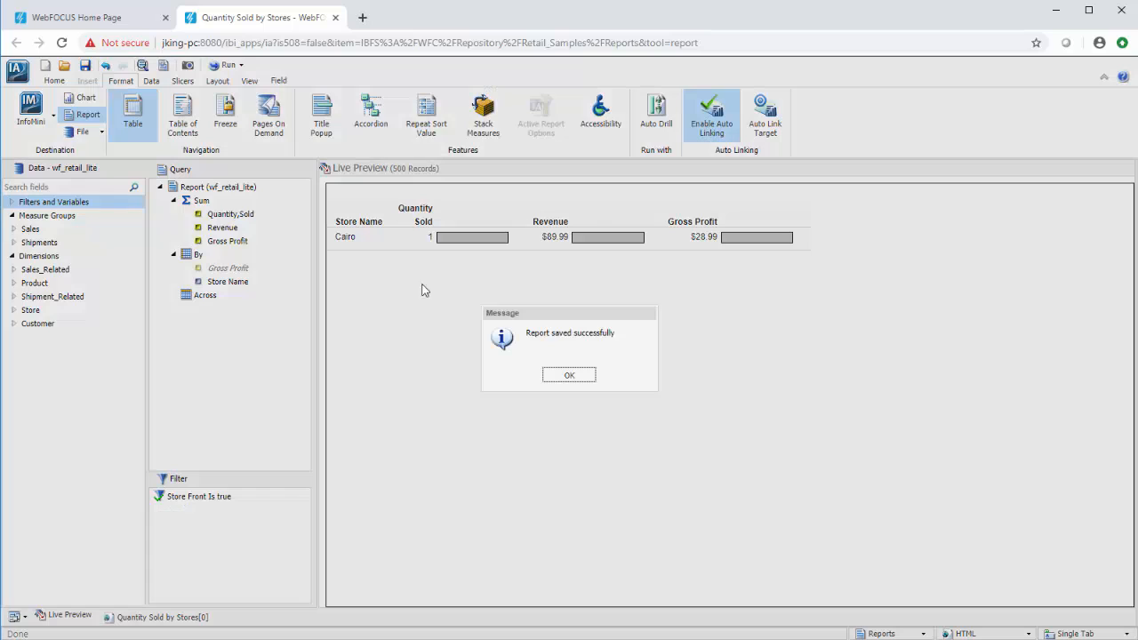
click(566, 374)
Start a new chart based on the wf_retail_lite data source in retail_samples.
click(45, 66)
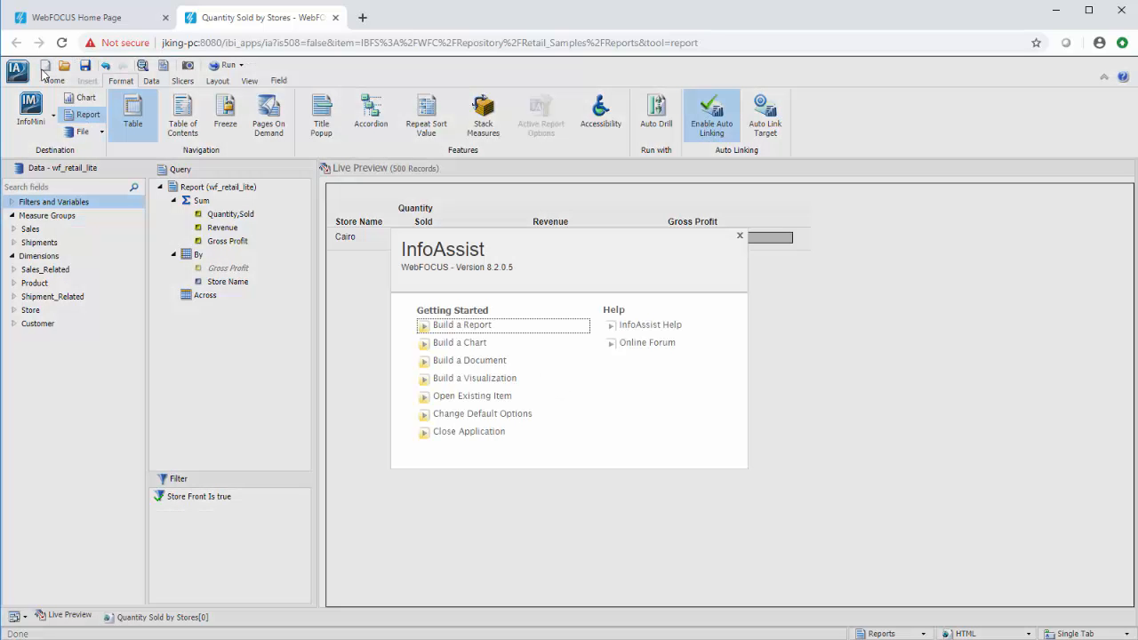
click(504, 351)
click(516, 436)
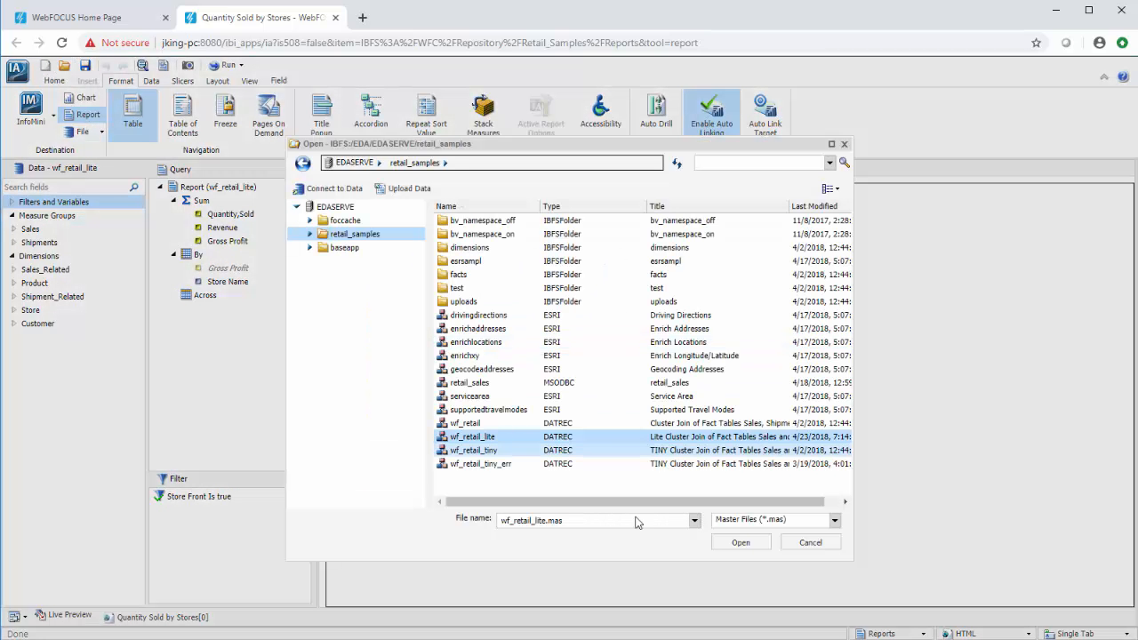
click(721, 542)
Make the new chart a pie chart coloured by Product,Category.
click(160, 111)
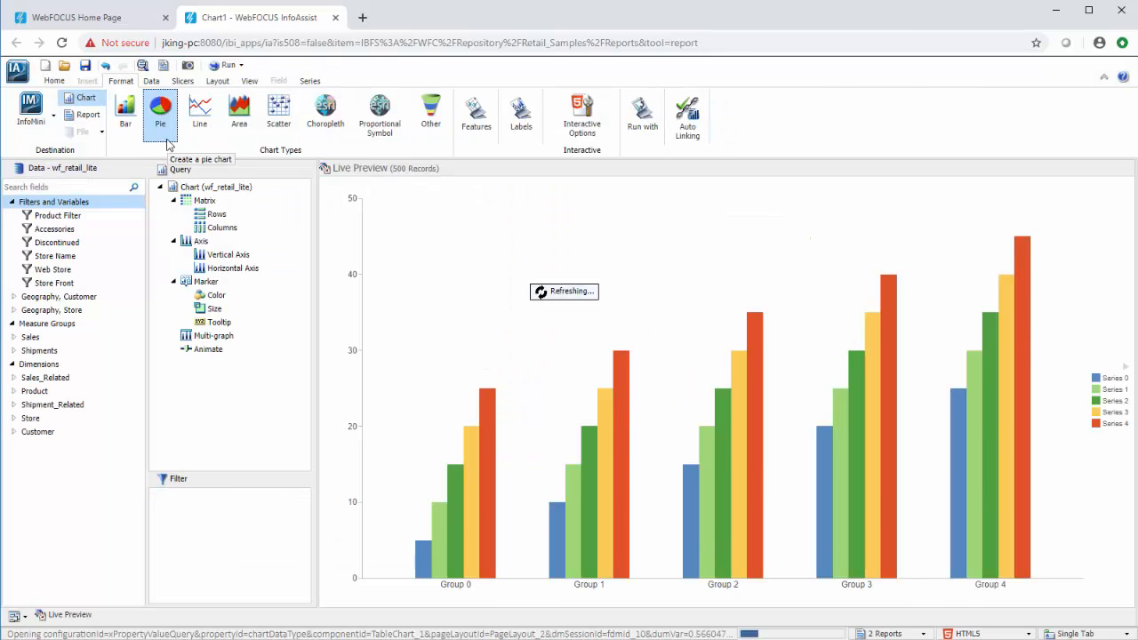
double_click(34, 391)
double_click(66, 404)
Add the sales fields Quantity,Sold and Revenue as measures of the pie chart.
double_click(30, 337)
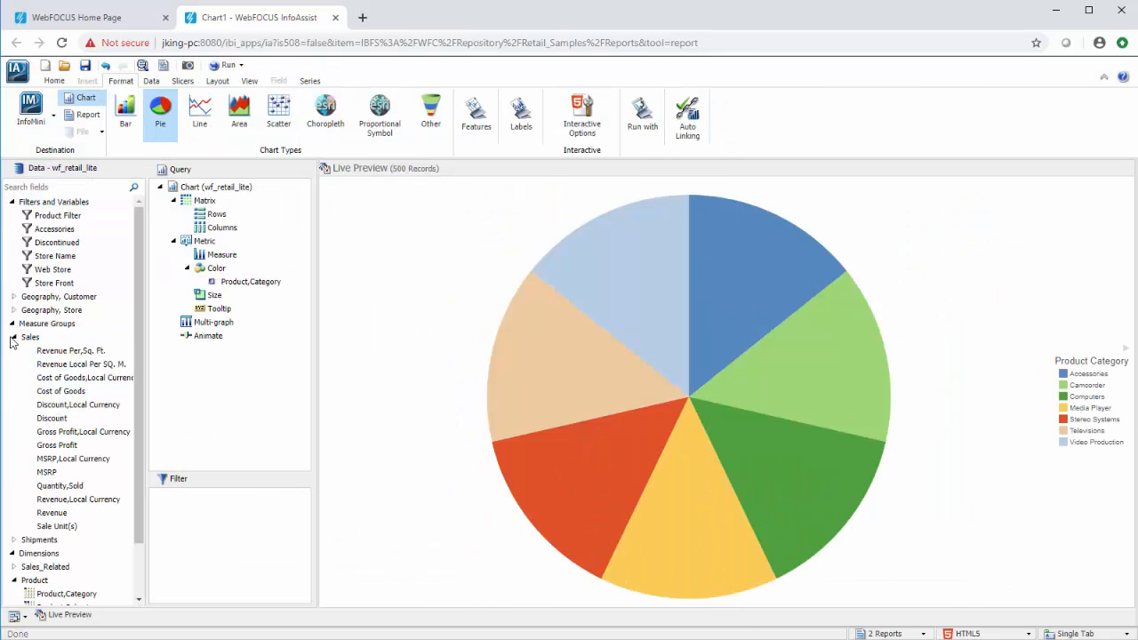
click(60, 485)
ctrl+click(52, 513)
drag(52, 512, 209, 262)
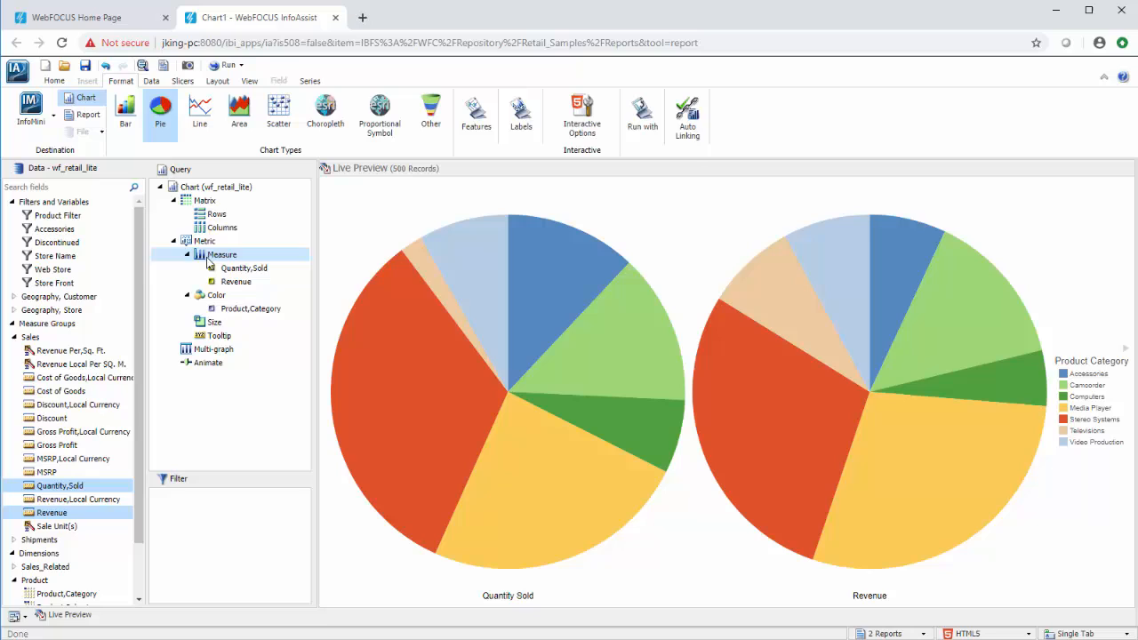
Define the pie chart as an auto link target.
click(679, 144)
click(748, 140)
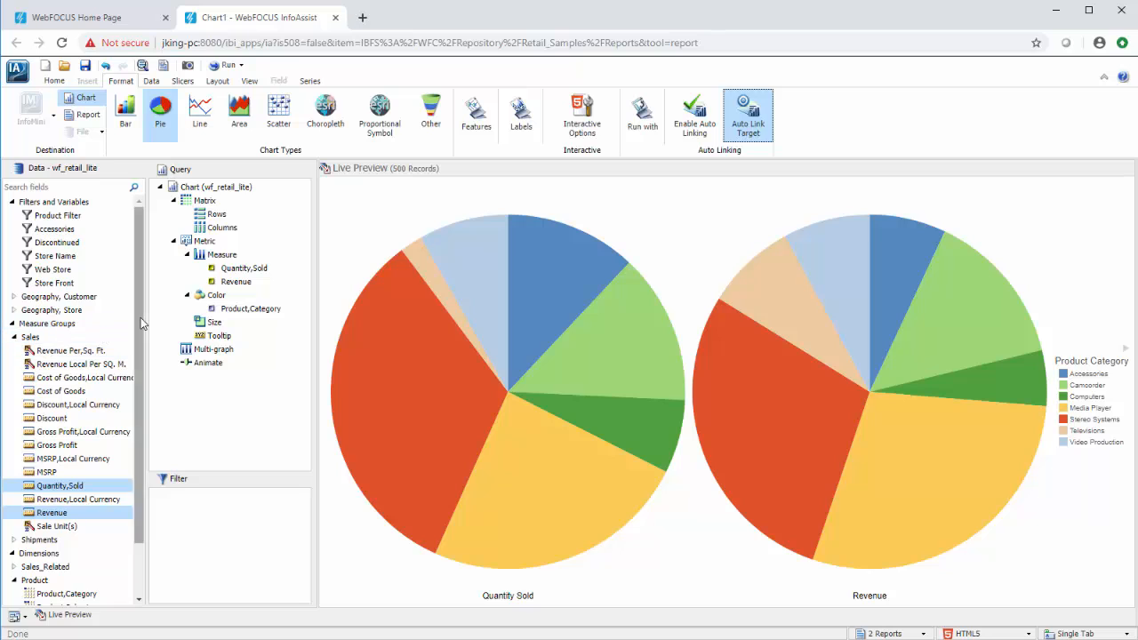
Create a filter condition on Store Name equal to an optional simple parameter named STORE_NAME.
drag(140, 317, 141, 406)
click(16, 582)
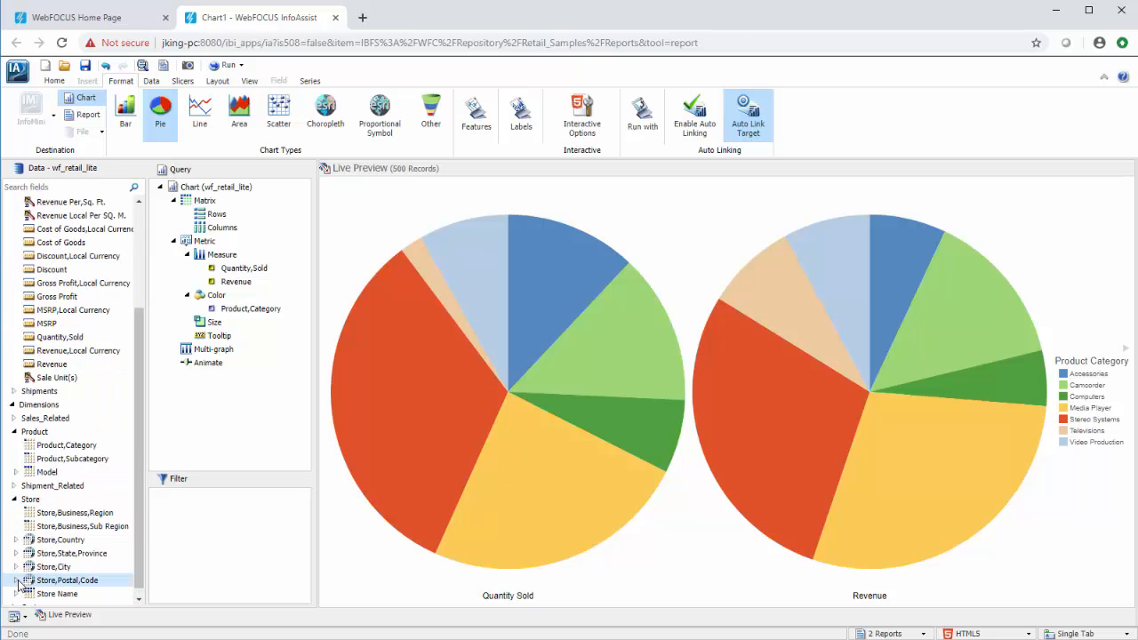
drag(47, 596, 216, 540)
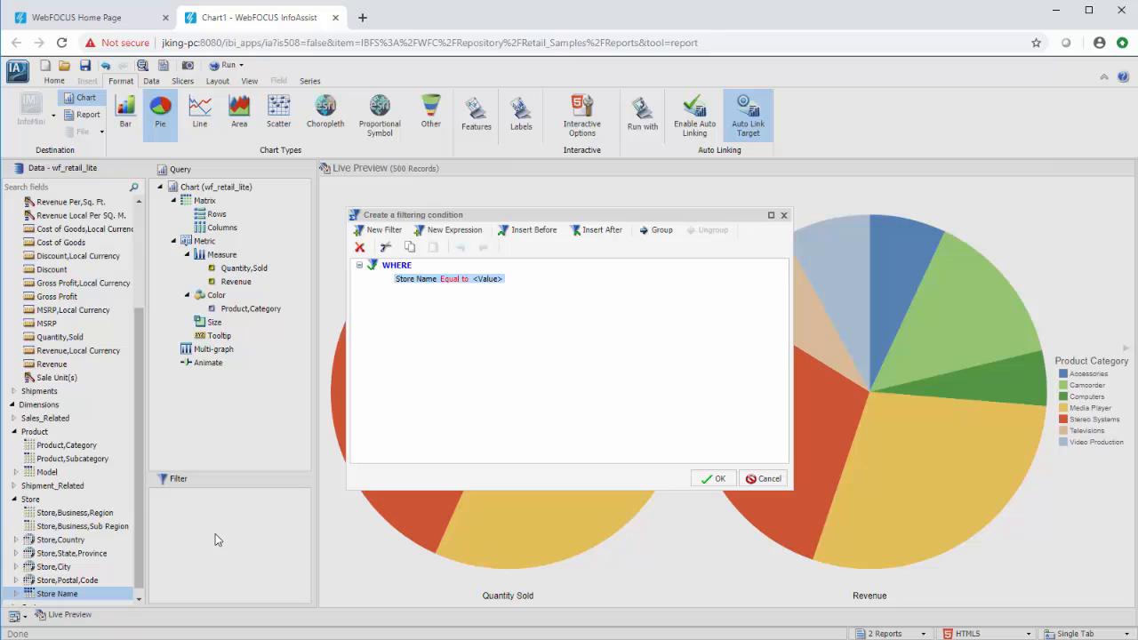
click(498, 279)
click(504, 280)
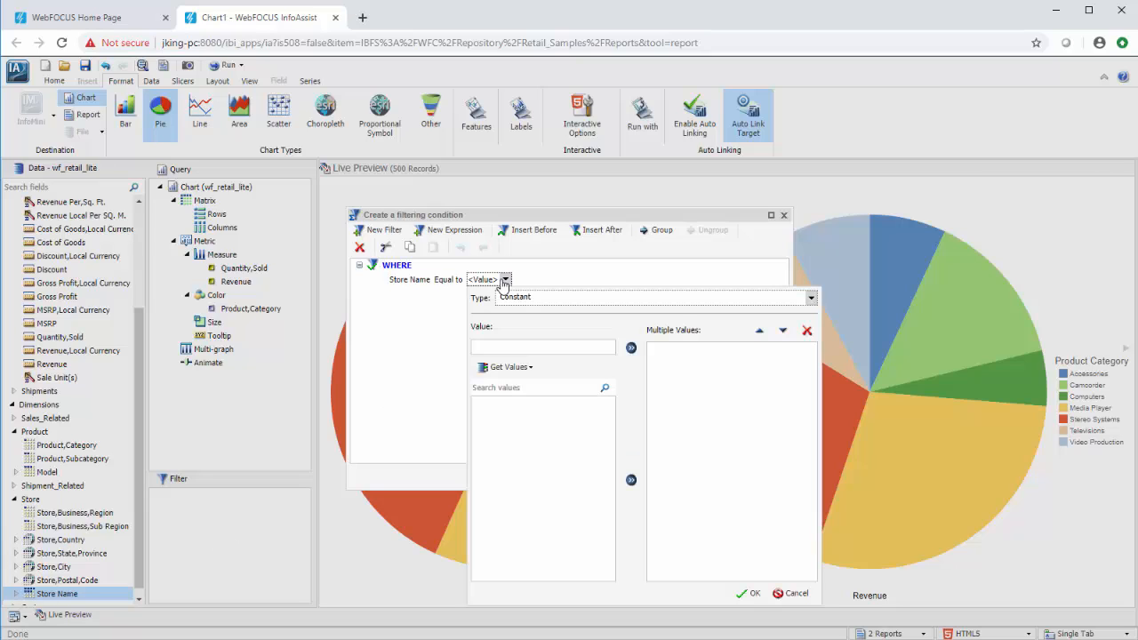
click(809, 300)
click(801, 324)
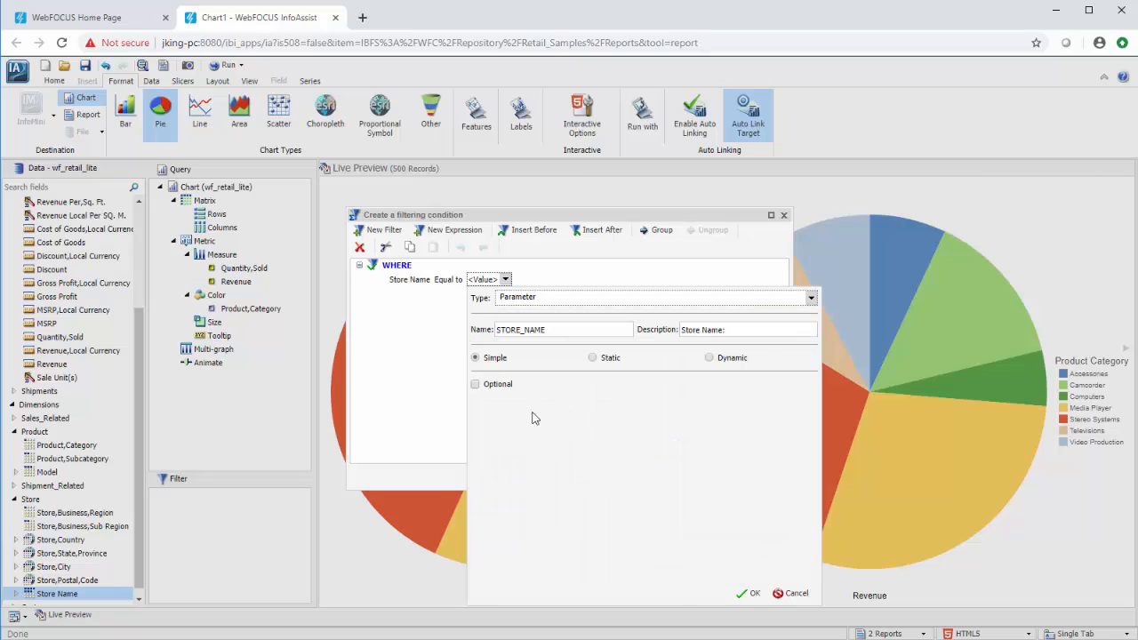
click(475, 385)
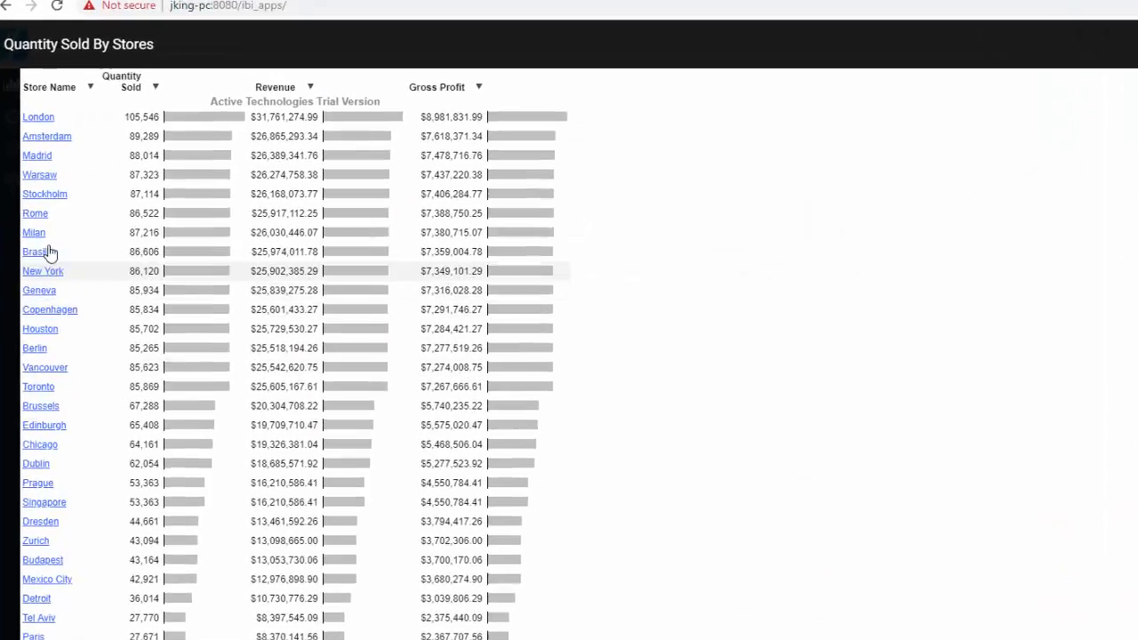
Look at the auto links offered for Brasilia in the Quantity Sold By Stores report.
click(46, 259)
mouse_move(95, 265)
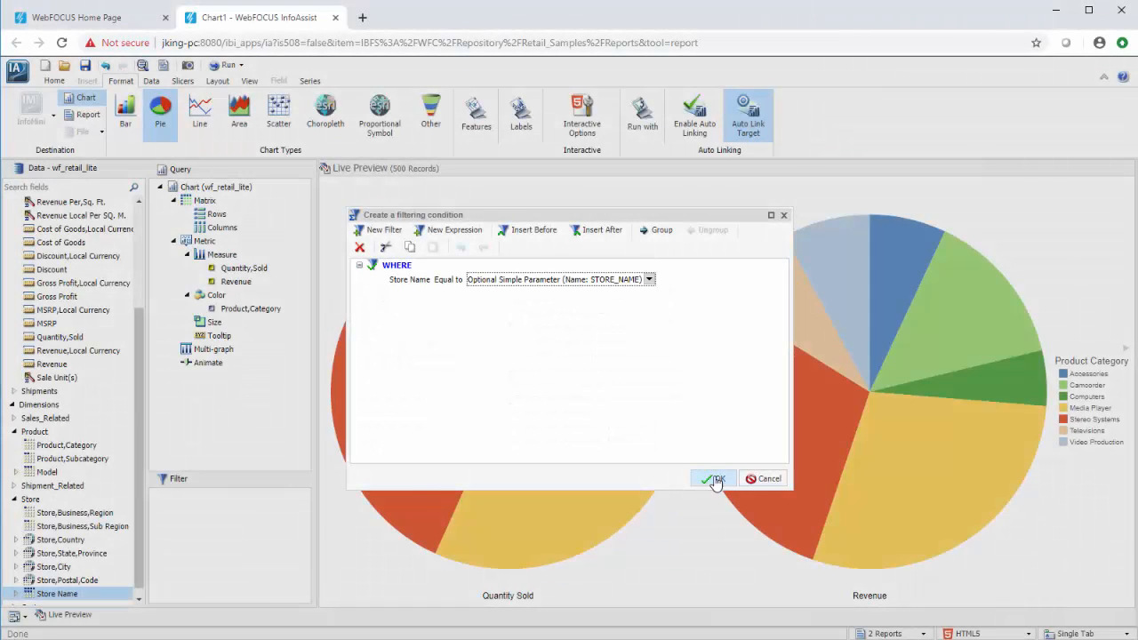
Accept the Store Name filter condition and save the chart with the title Sales by Product.
click(718, 480)
click(85, 65)
text(Sales)
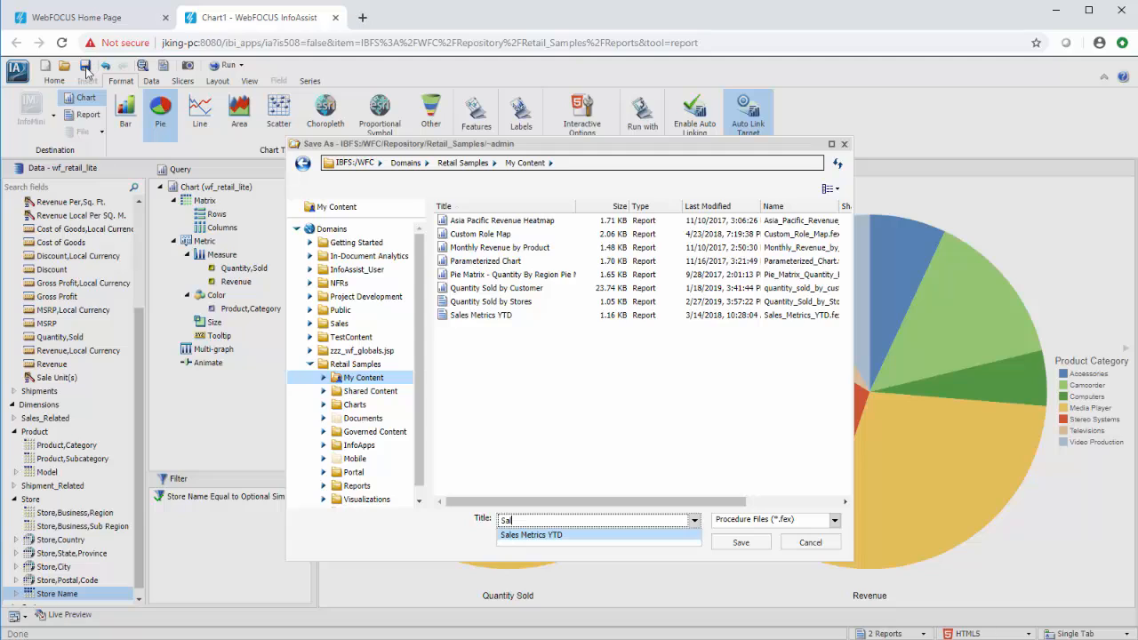
text( by Product)
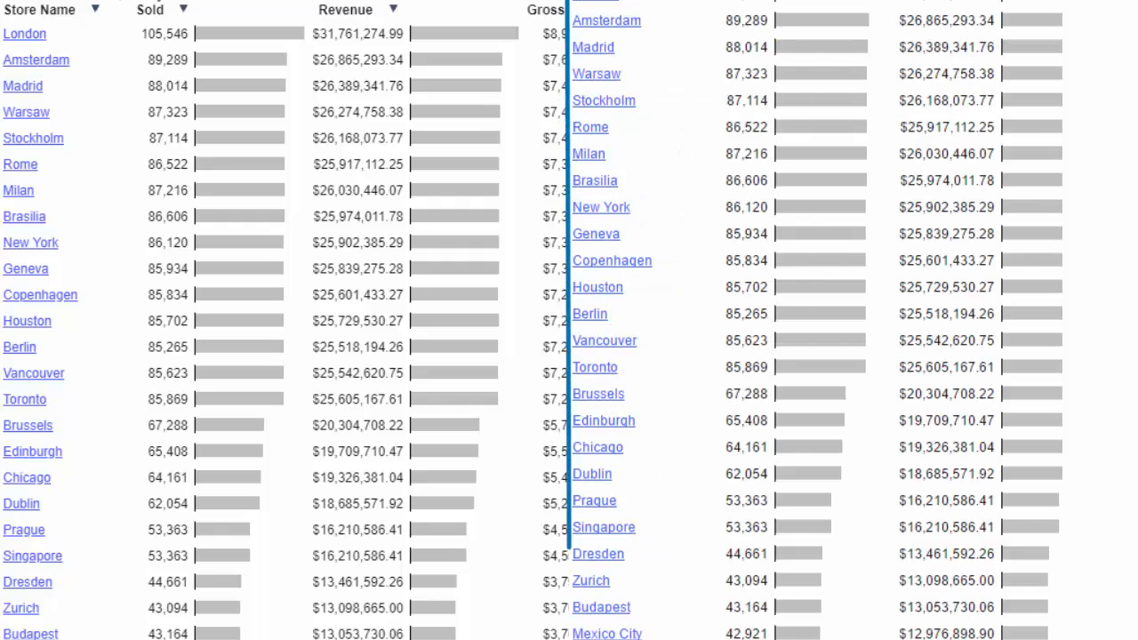
Compare the auto link options for Milan in Release 8.2 Version 03 with those for Copenhagen in Version 02.
click(17, 191)
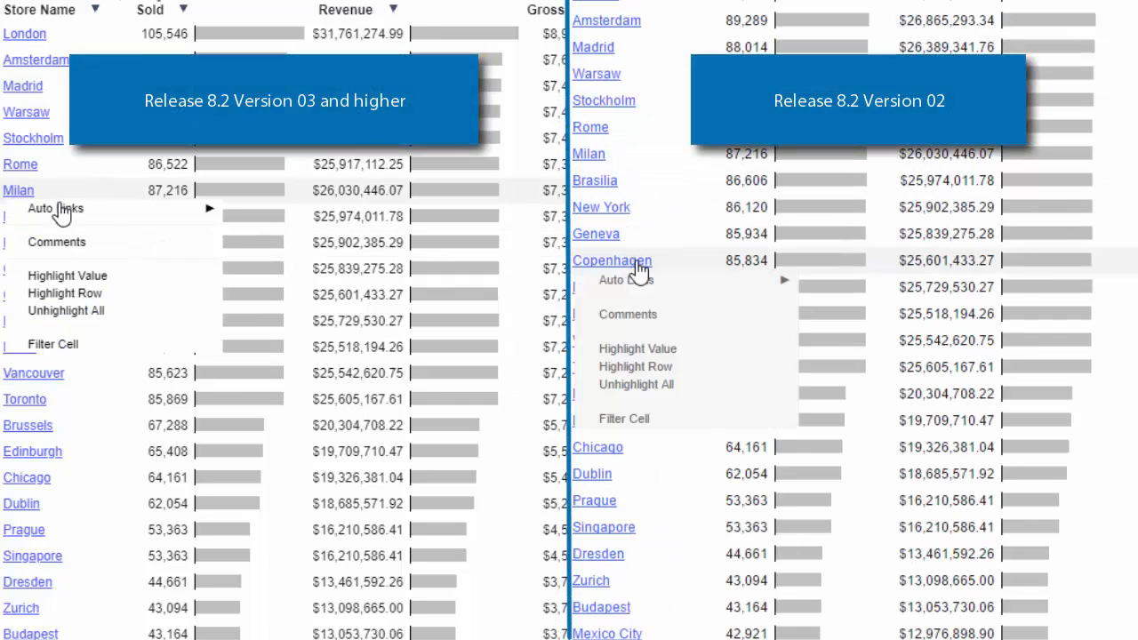
mouse_move(689, 284)
mouse_move(66, 212)
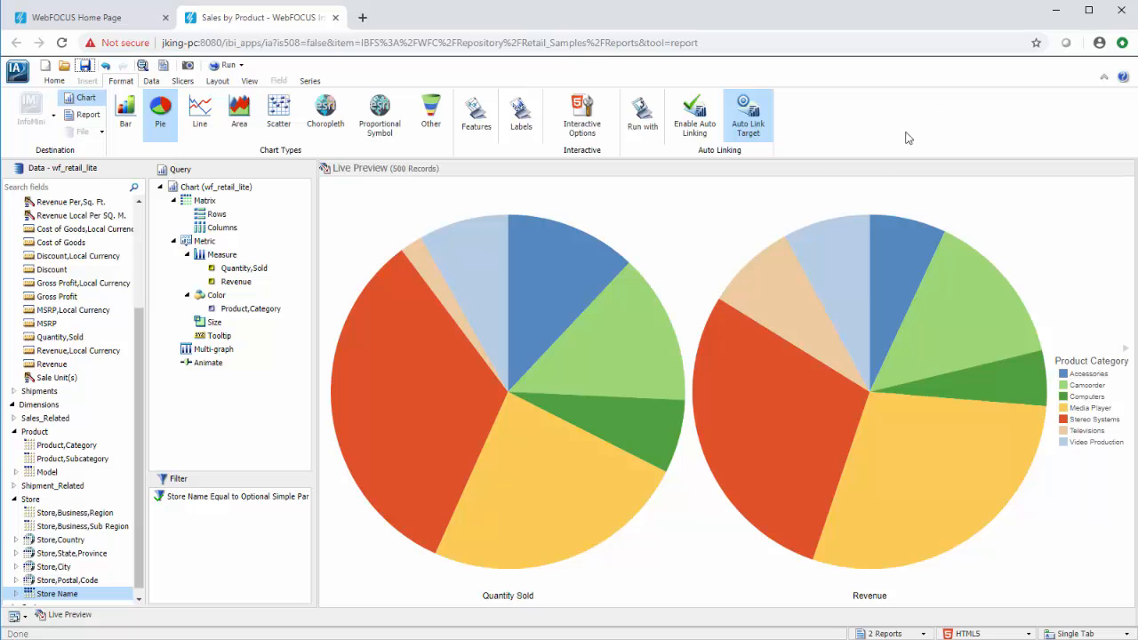
Enable auto linking for the Sales by Product chart as well.
click(672, 138)
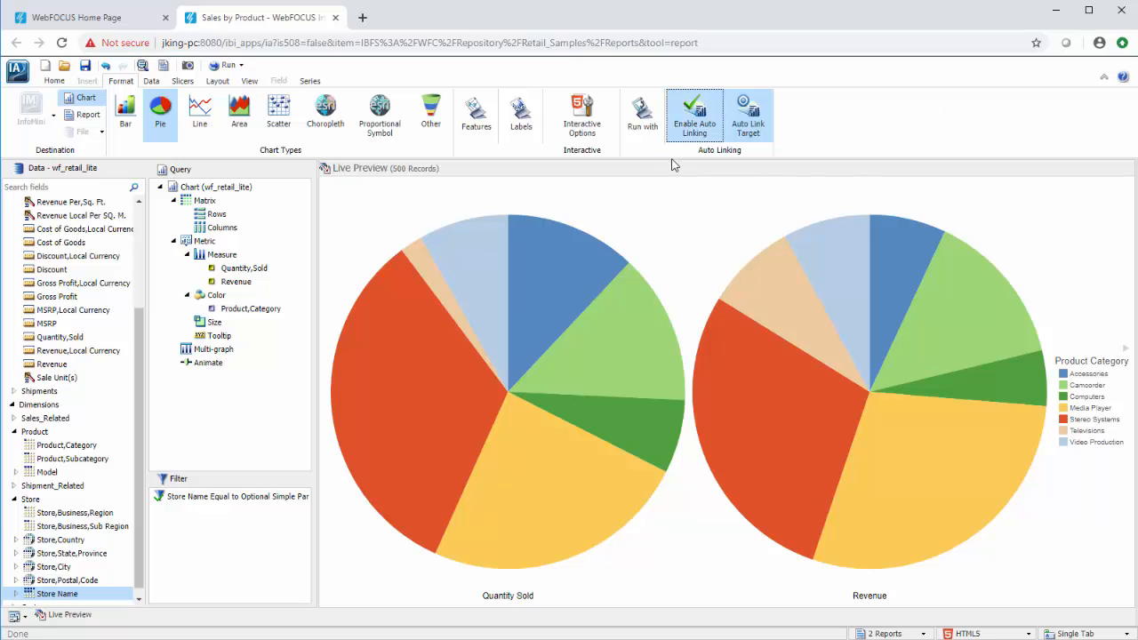
Review the chart's Store Name filter condition without changing it and save the Sales by Product chart.
click(271, 498)
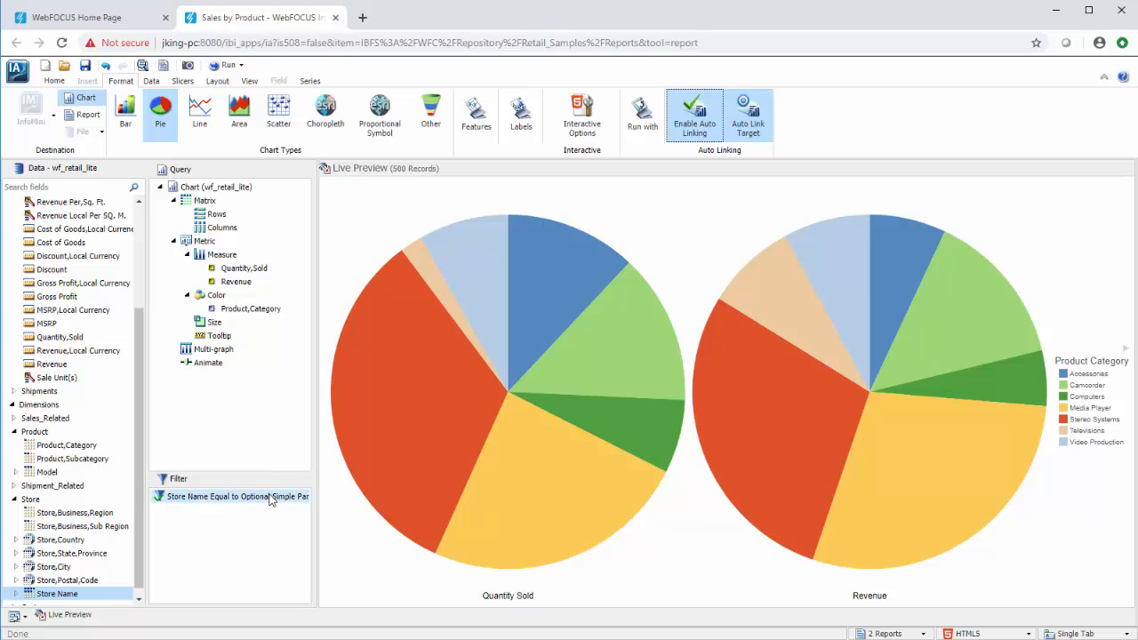
double_click(271, 499)
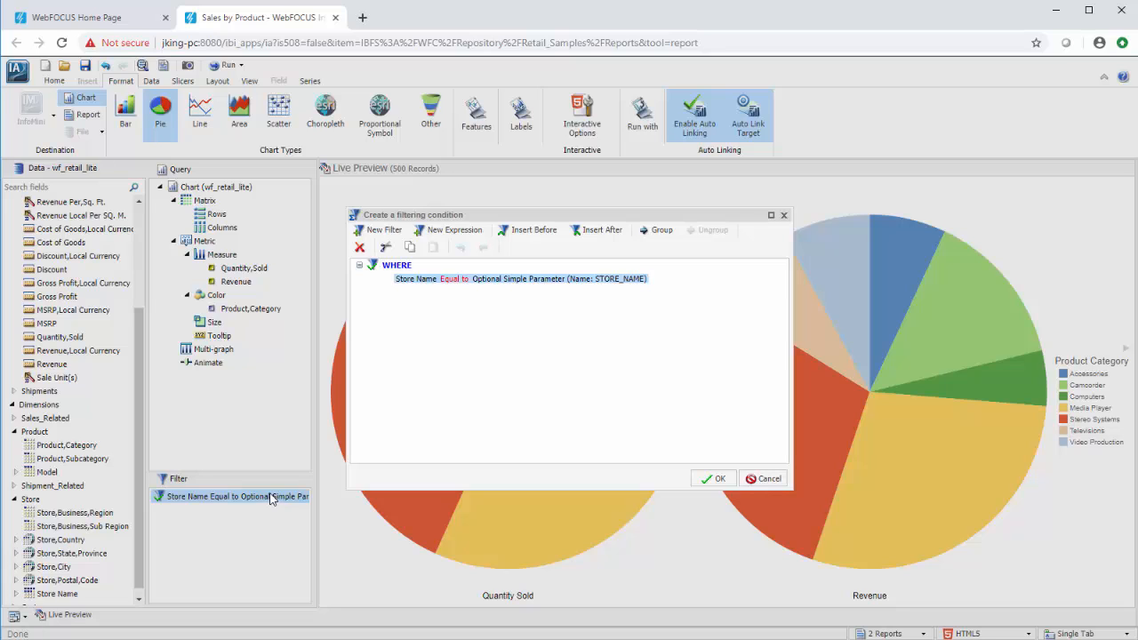
click(761, 484)
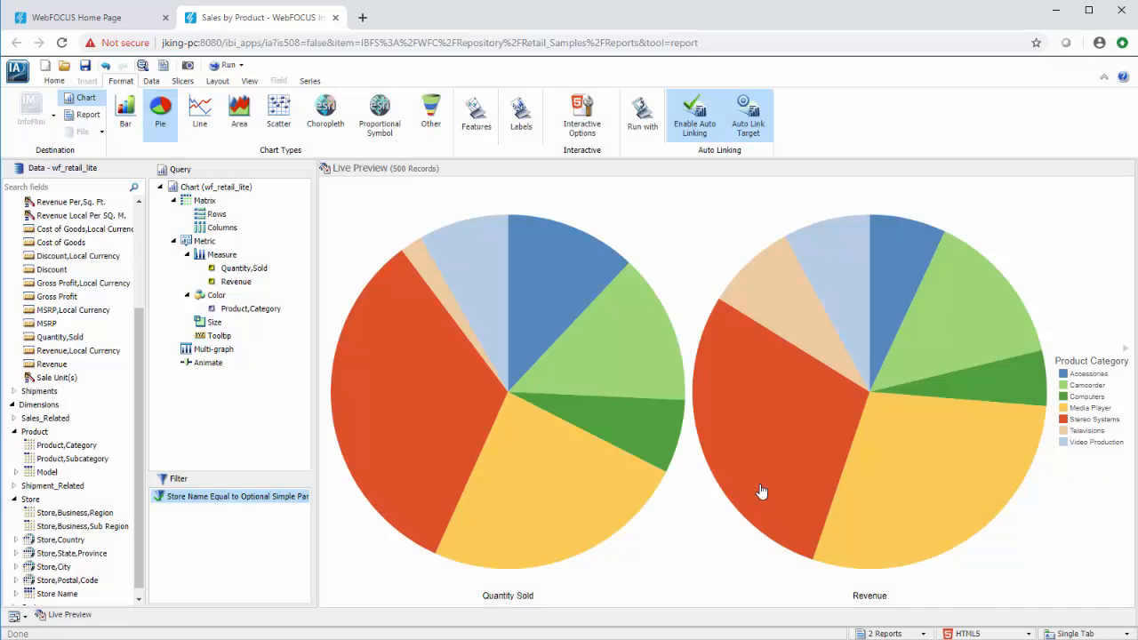
click(86, 67)
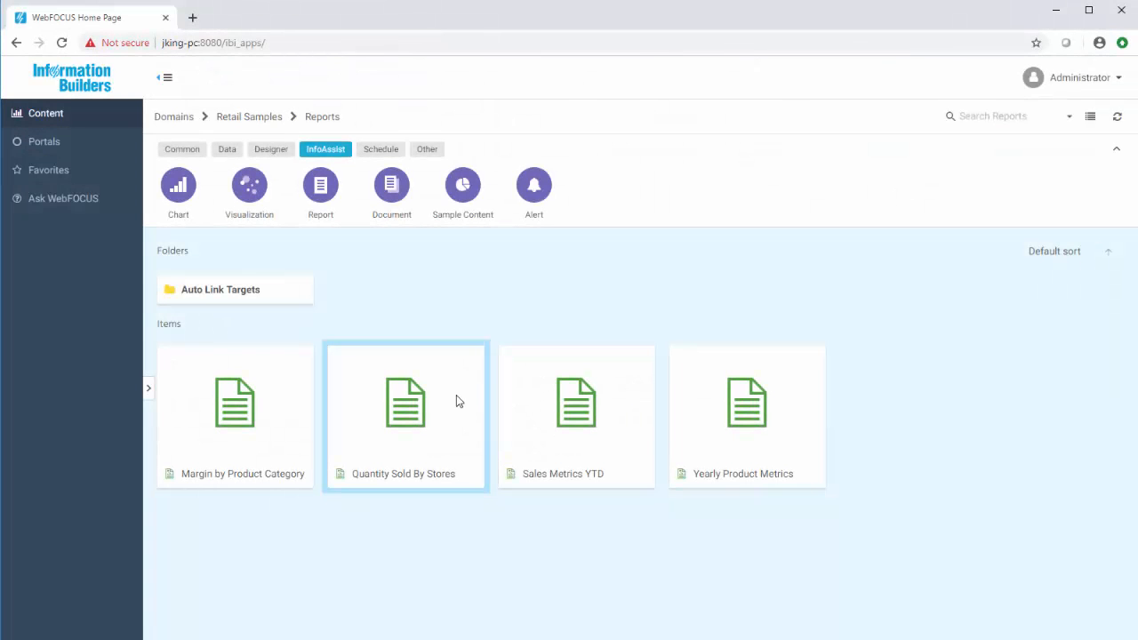
Run the Quantity Sold By Stores report and follow Rome's last Sales by Product auto link.
right_click(457, 399)
click(548, 80)
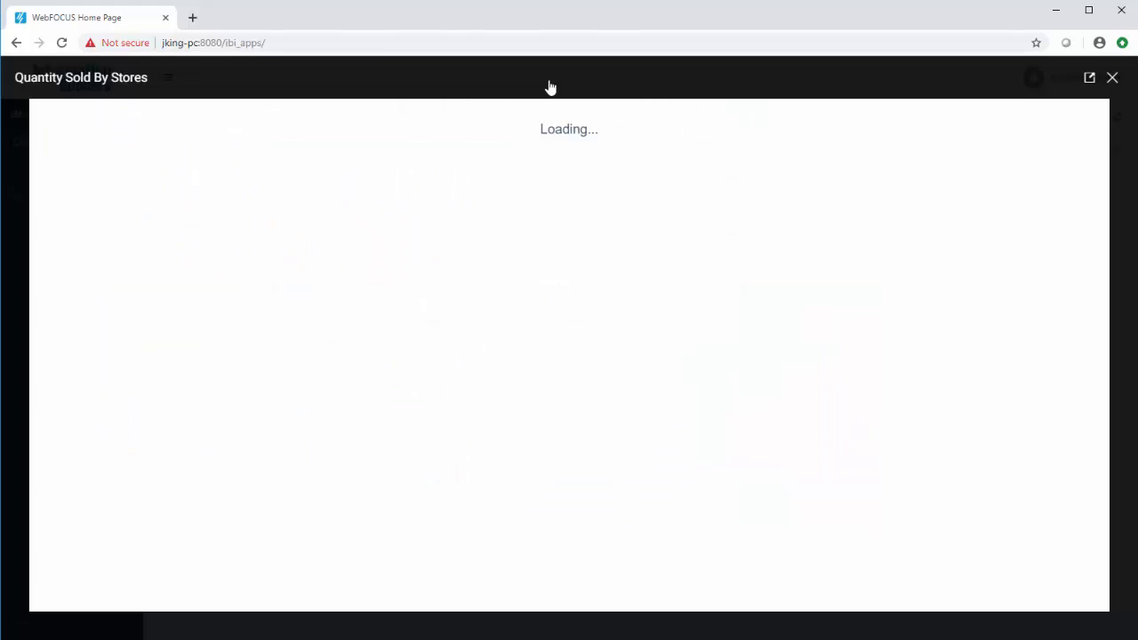
click(33, 231)
mouse_move(37, 238)
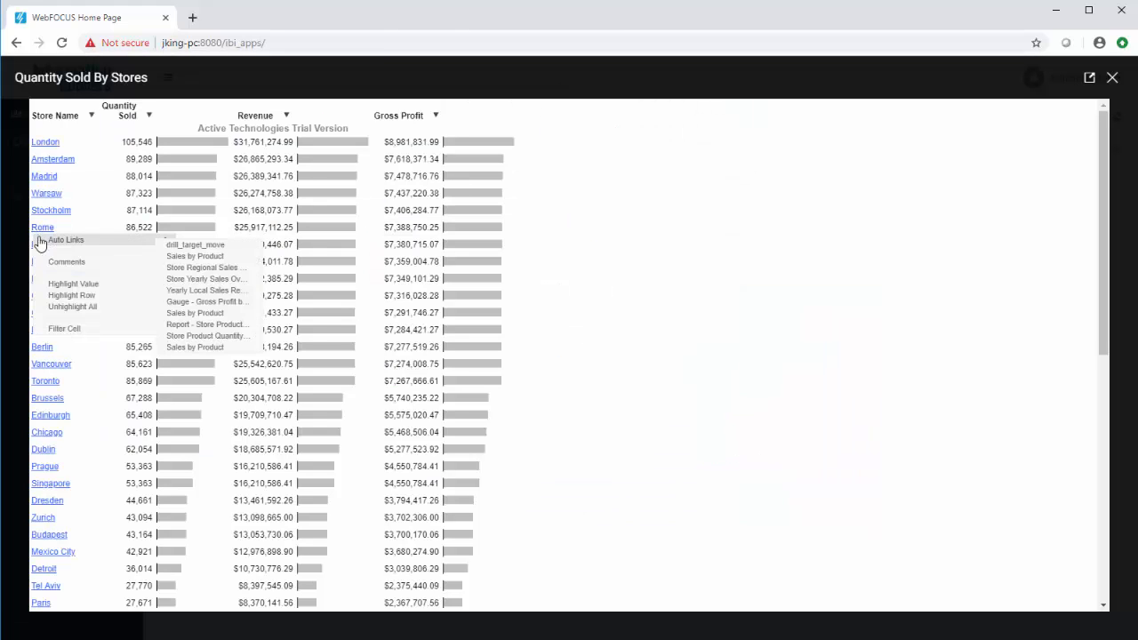
click(238, 348)
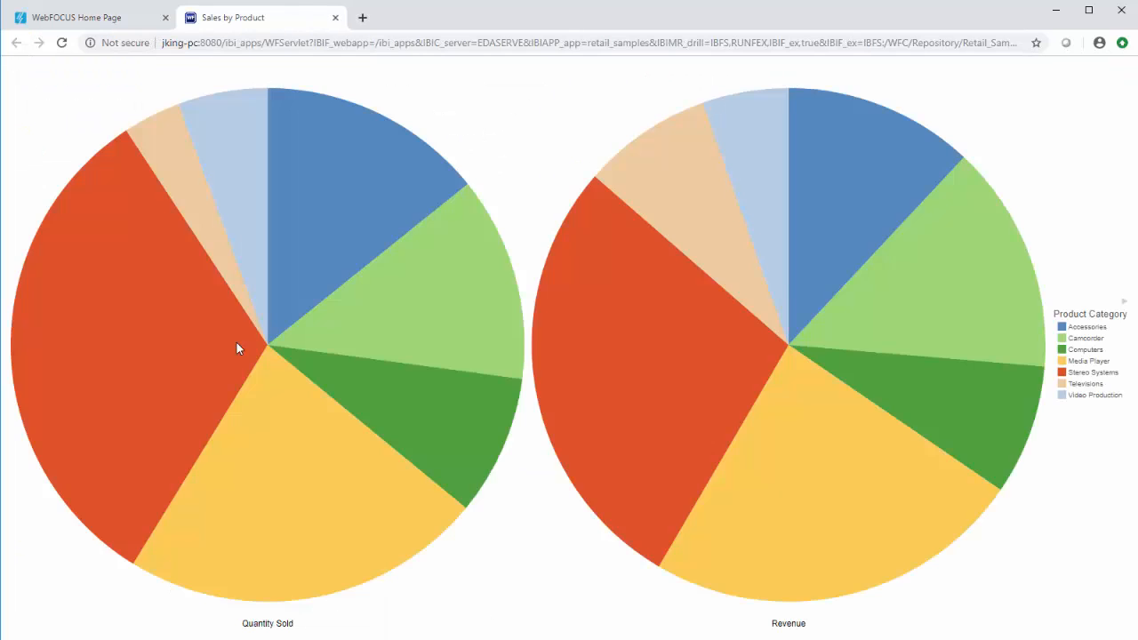
From the Accessories slice of the Quantity Sold pie, follow the auto link Report - Store Product Metrics.
mouse_move(325, 216)
mouse_move(397, 194)
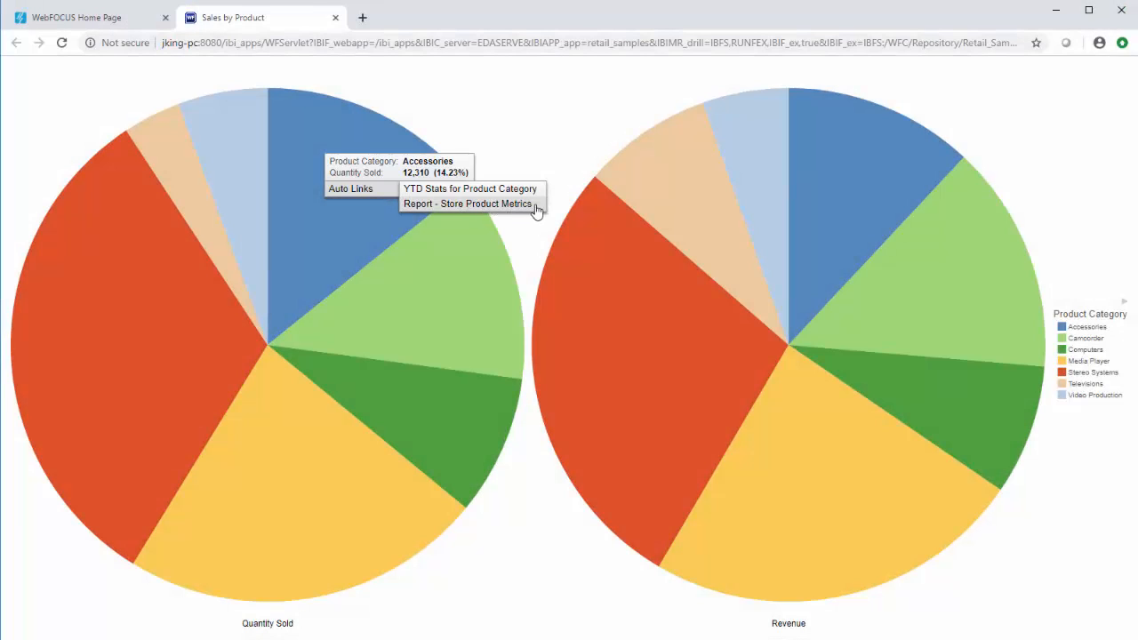
click(536, 205)
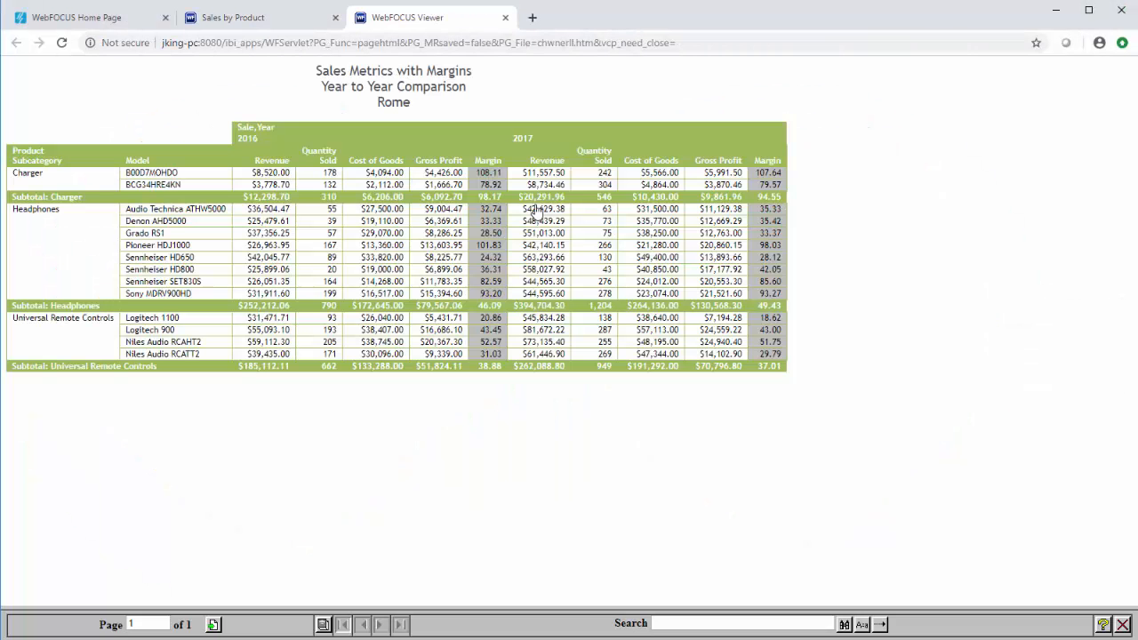